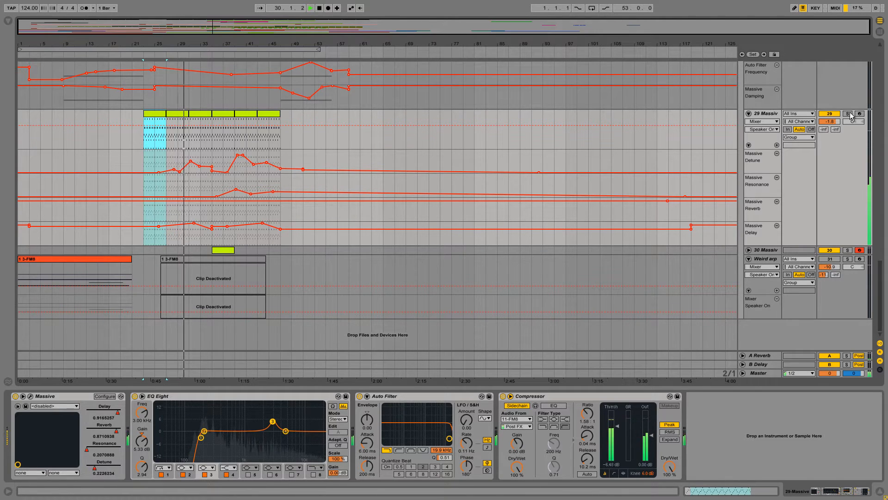
# Solo the 29-Massive track and play the arrangement from bar 37.
pyautogui.press('space')
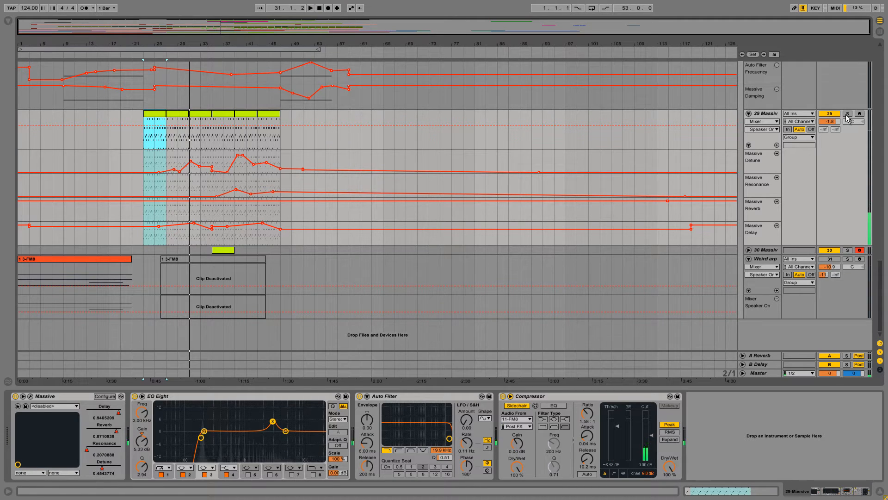
pyautogui.click(847, 114)
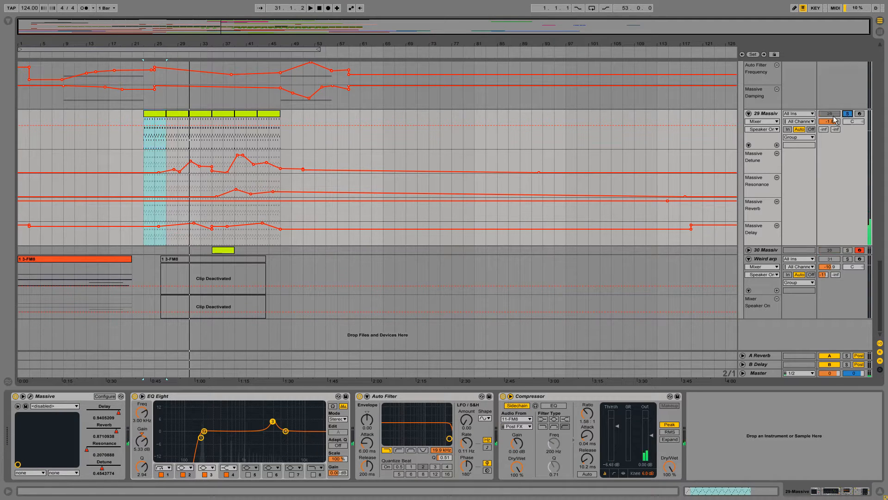
pyautogui.click(231, 146)
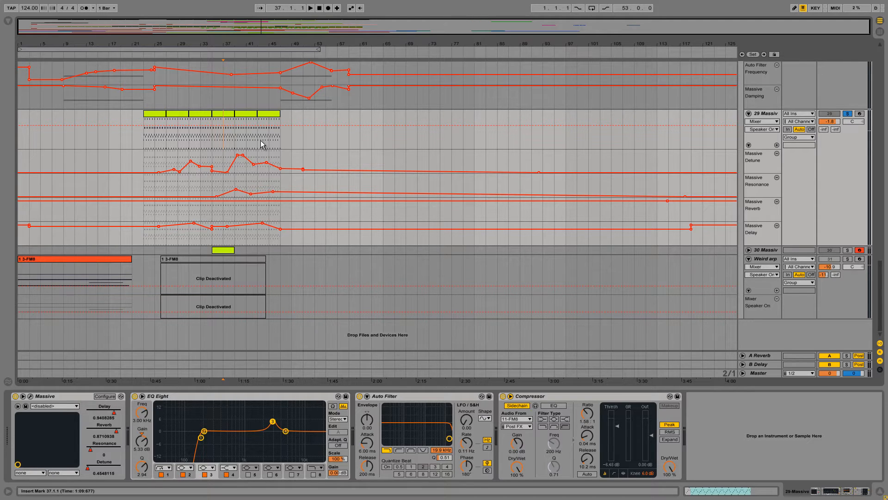
pyautogui.press('space')
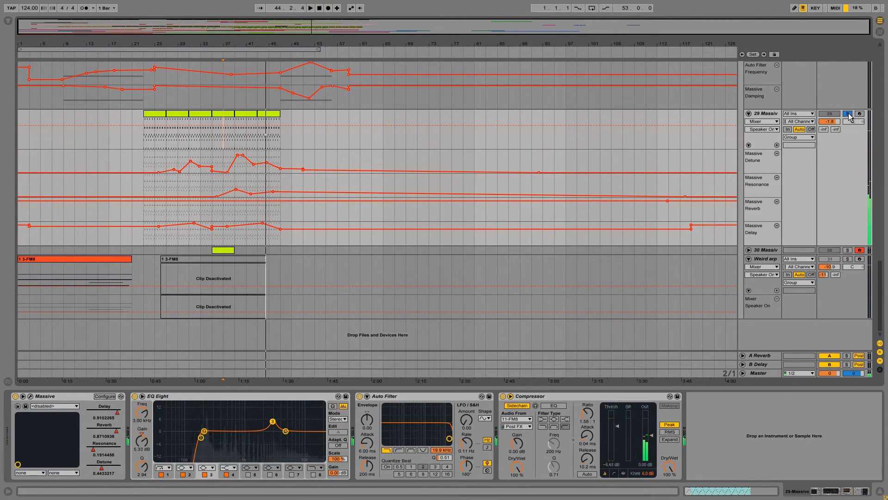
# Open the 29-Massive synth to review its SWEET ARP voicing settings, and close the window.
pyautogui.click(34, 397)
pyautogui.click(33, 397)
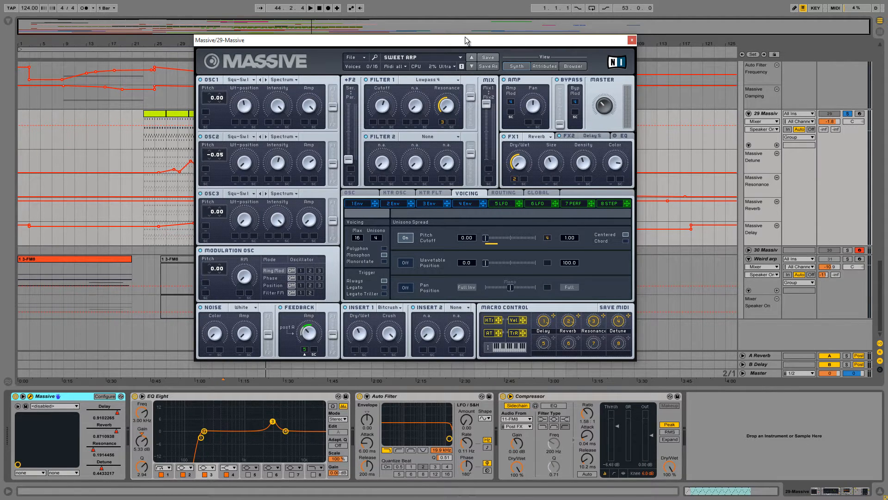
pyautogui.moveTo(466, 40); pyautogui.dragTo(472, 13)
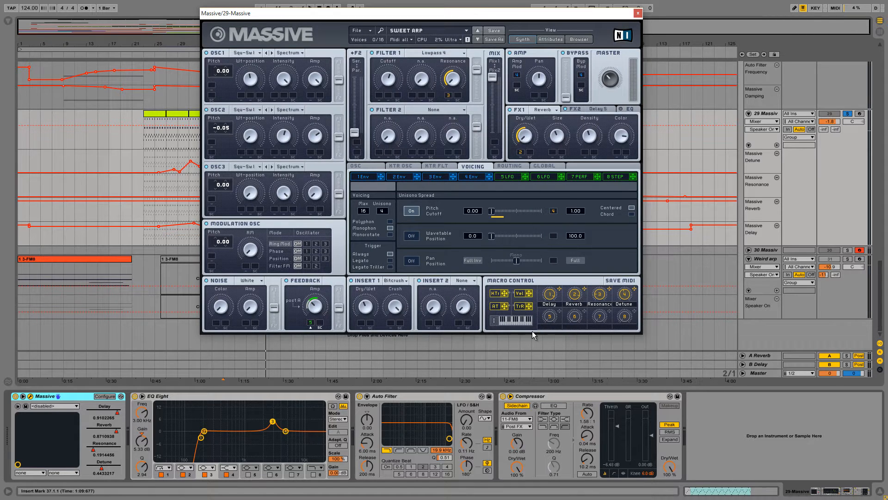
pyautogui.click(477, 177)
pyautogui.click(473, 167)
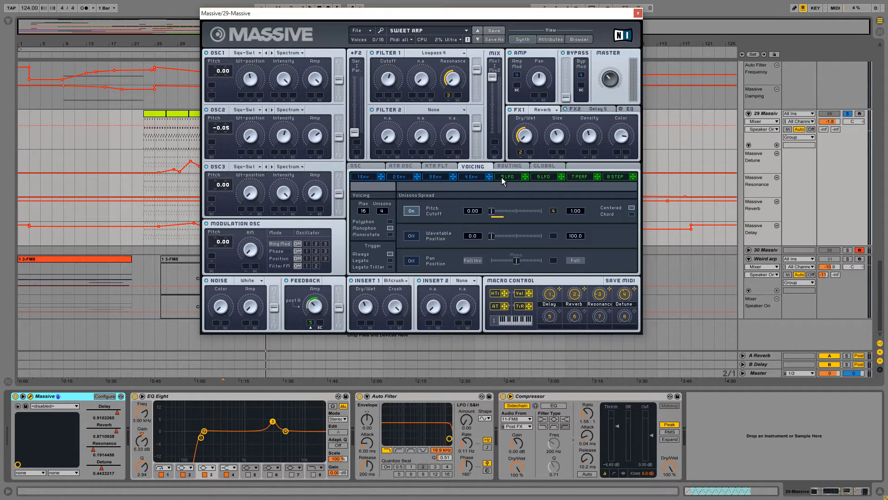
pyautogui.click(637, 14)
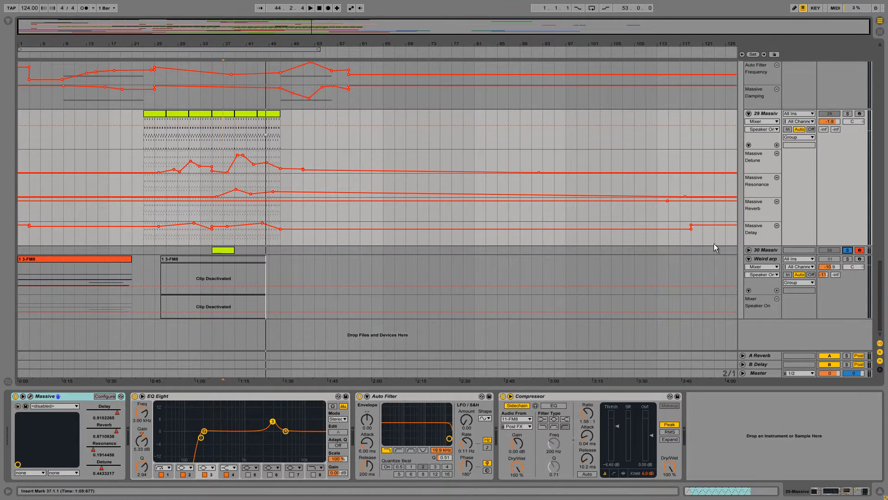
# Unfold the soloed 30-Massive track with its untitled synth patch open, and select its clip at bar 35.
pyautogui.click(748, 249)
pyautogui.click(770, 254)
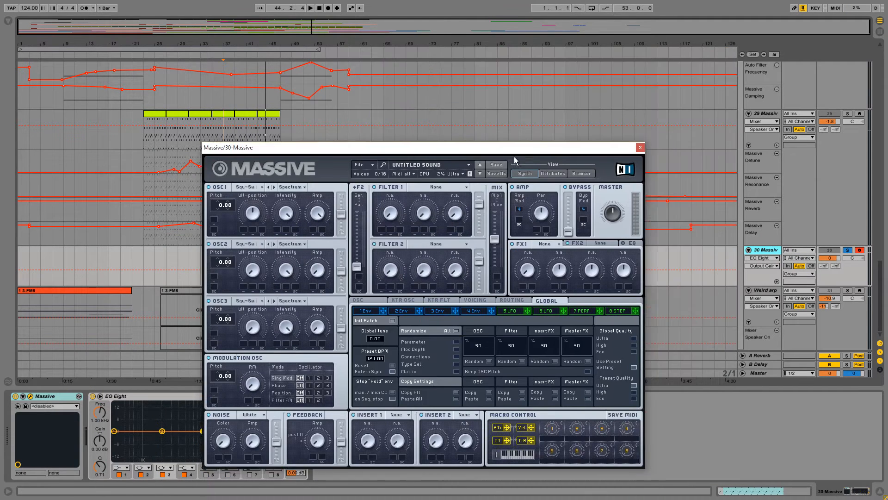
pyautogui.moveTo(522, 148); pyautogui.dragTo(585, 79)
pyautogui.click(229, 249)
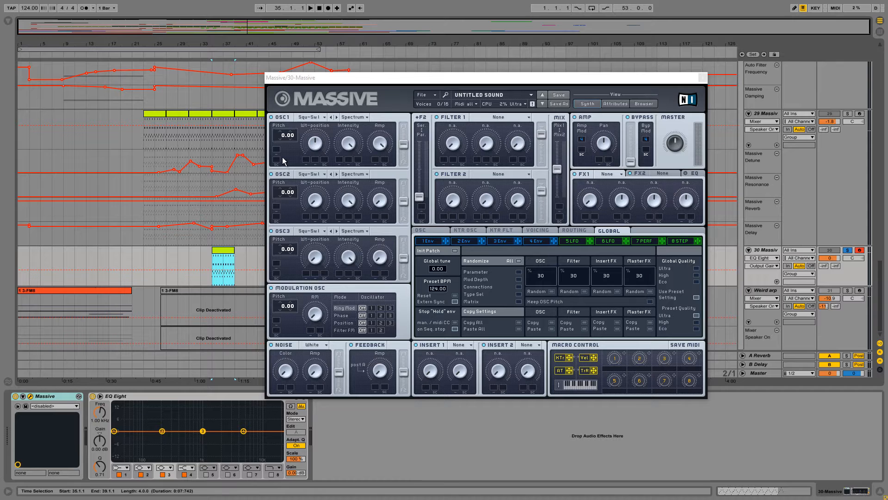
# Reduce OSC2's intensity, adjust its amp, and detune its pitch to -0.05.
pyautogui.moveTo(314, 147); pyautogui.dragTo(318, 161)
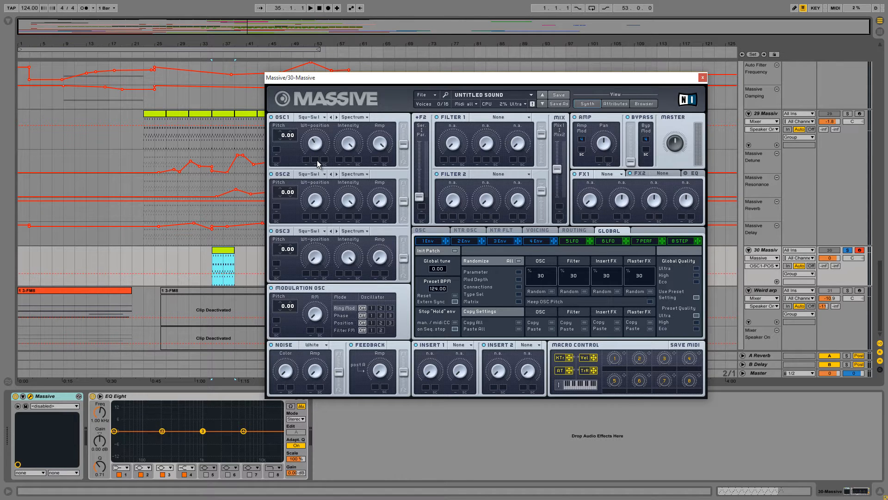
pyautogui.click(318, 205)
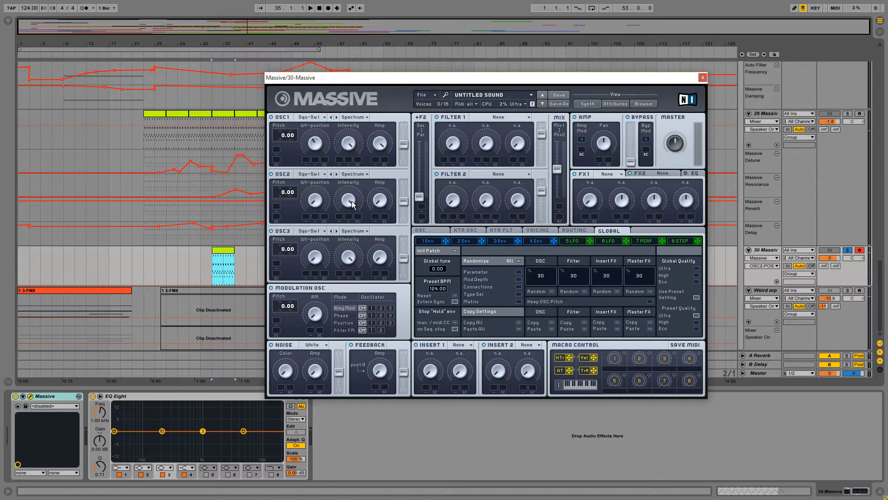
pyautogui.moveTo(352, 201); pyautogui.dragTo(365, 235)
pyautogui.moveTo(382, 198); pyautogui.dragTo(398, 145)
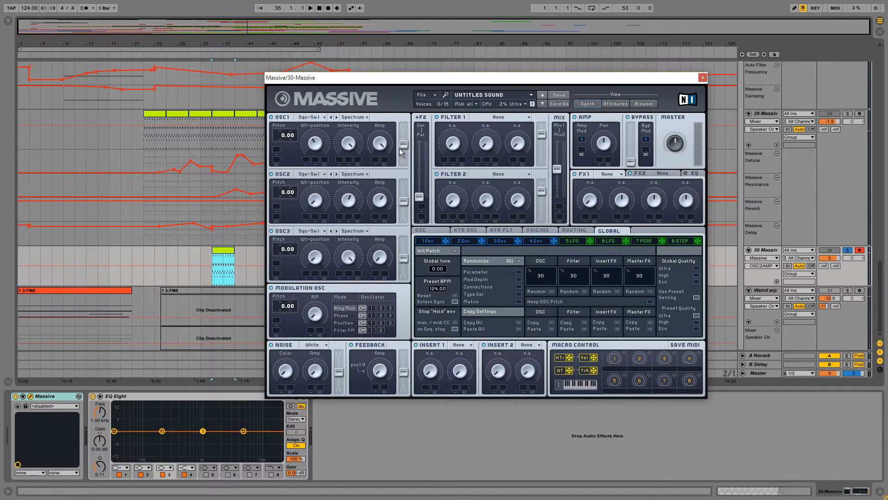
pyautogui.moveTo(290, 196); pyautogui.dragTo(291, 198)
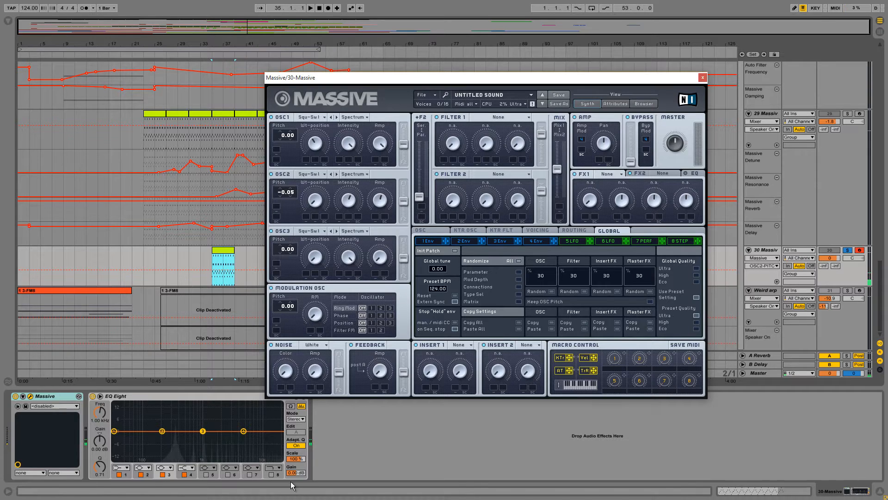
# Modulate the Feedback amp with LFO 5, using the Fall 2 curve and a positive modulation range.
pyautogui.click(573, 241)
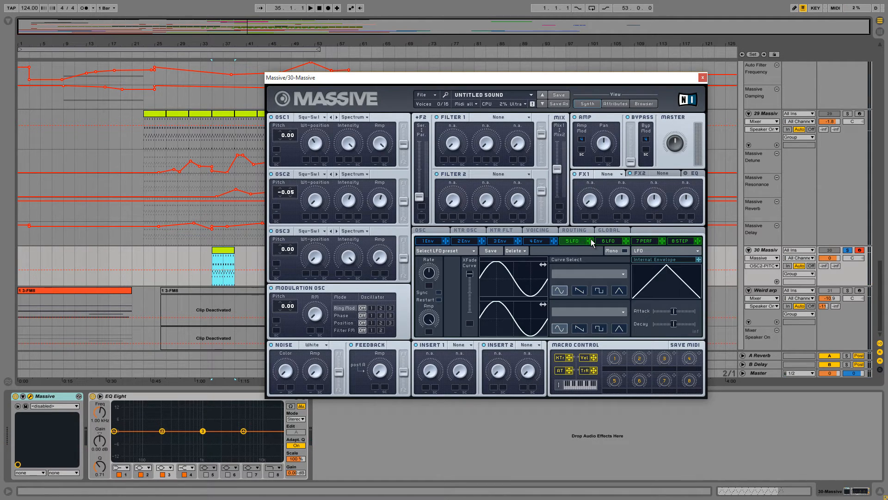
pyautogui.moveTo(590, 239); pyautogui.dragTo(376, 387)
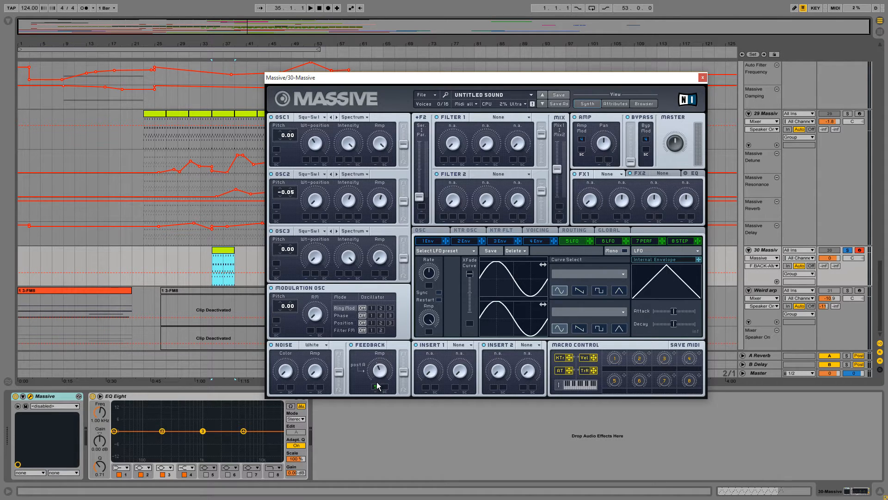
pyautogui.moveTo(377, 385); pyautogui.dragTo(382, 380)
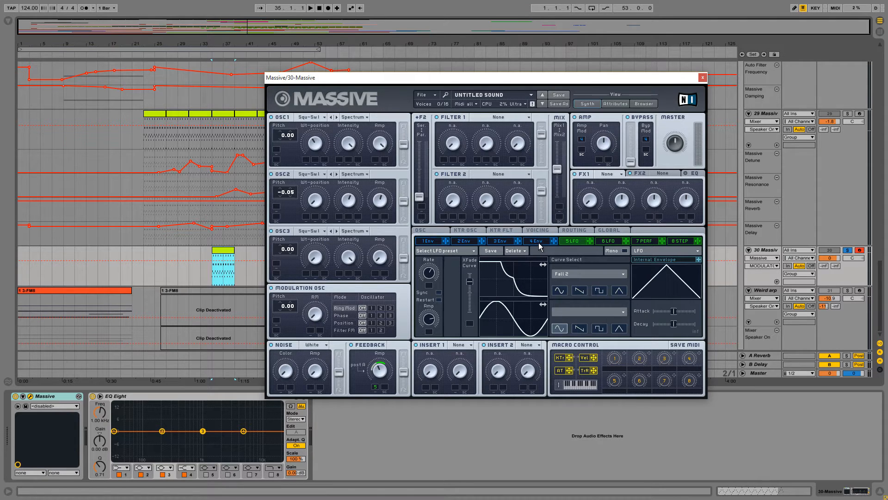
# Set Filter 1 to Lowpass 4, raise the filter mix fully to Mix1, and adjust the cutoff.
pyautogui.click(495, 118)
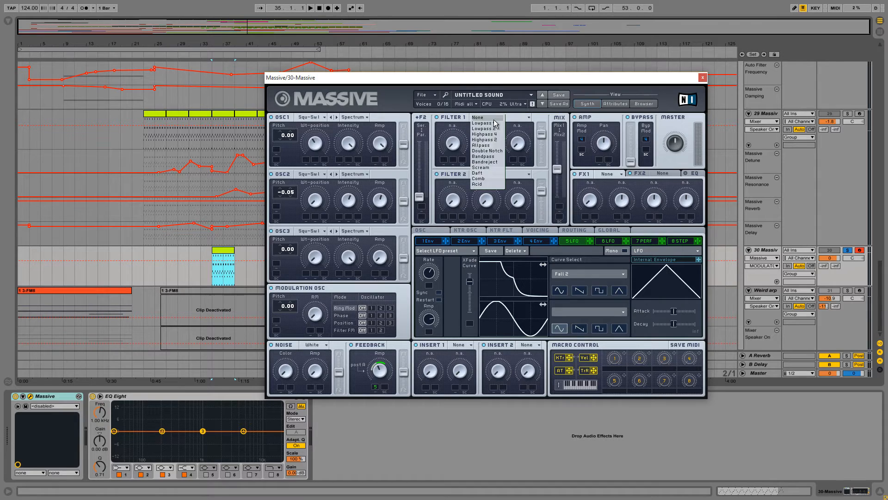
pyautogui.click(492, 131)
pyautogui.moveTo(558, 166); pyautogui.dragTo(568, 93)
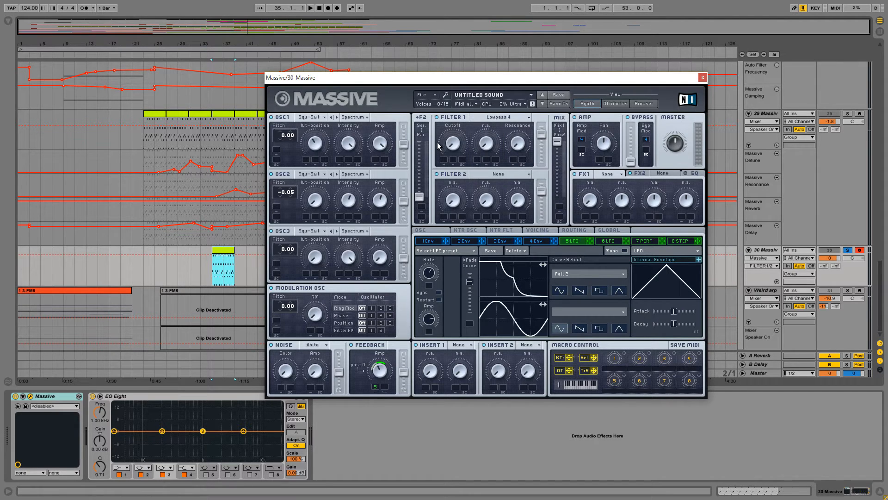
pyautogui.moveTo(453, 145); pyautogui.dragTo(472, 102)
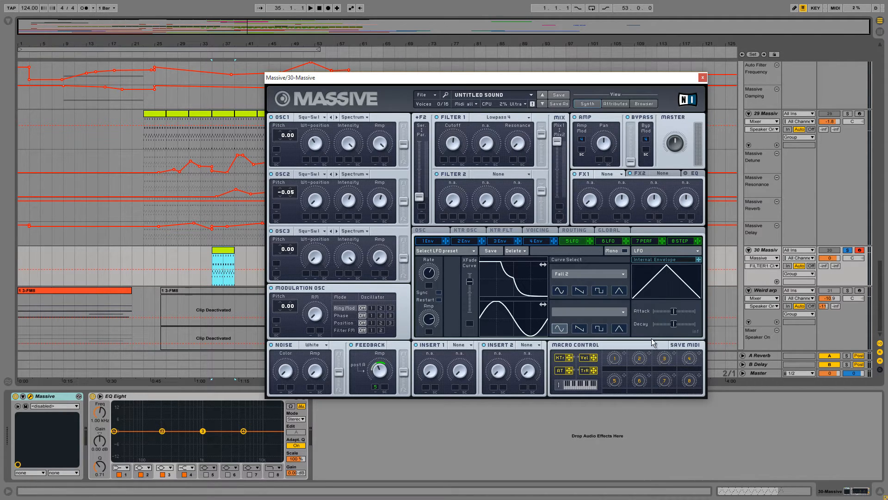
# Assign macro 3 to Filter 1's resonance, name it Resonance, and set a positive modulation range.
pyautogui.moveTo(673, 354); pyautogui.dragTo(513, 159)
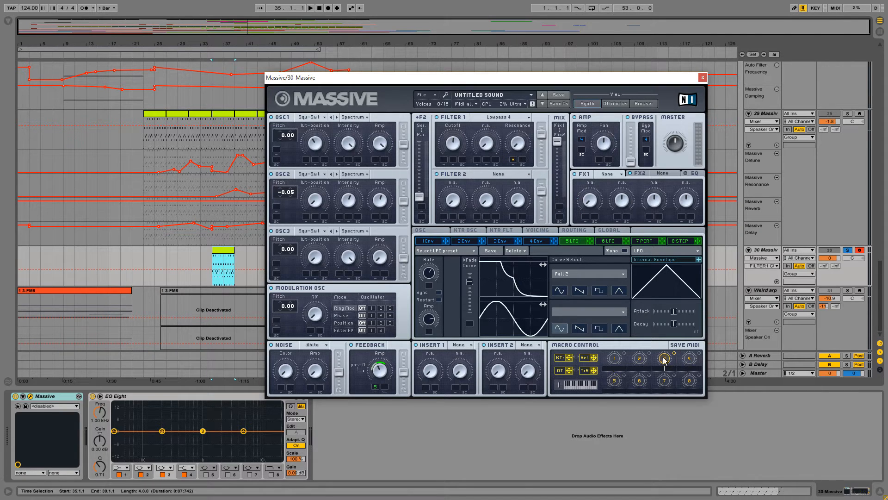
pyautogui.write('Reso')
pyautogui.write('nance')
pyautogui.press('Return')
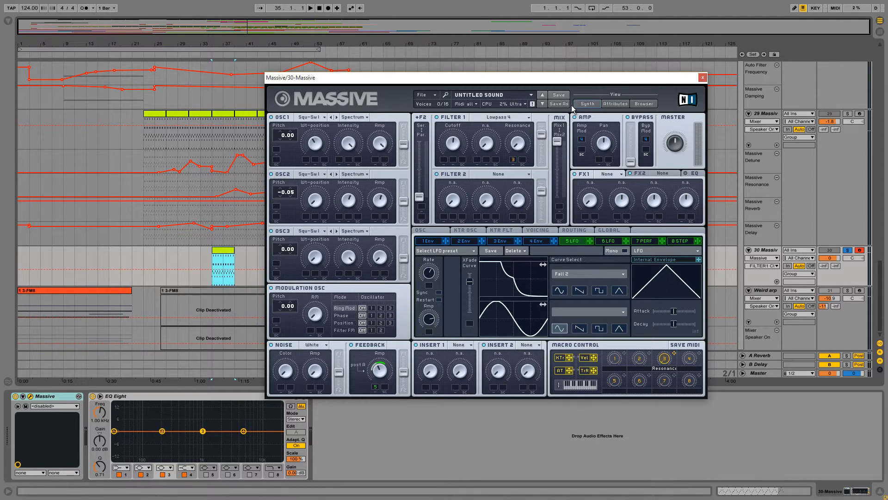
pyautogui.moveTo(514, 159); pyautogui.dragTo(520, 123)
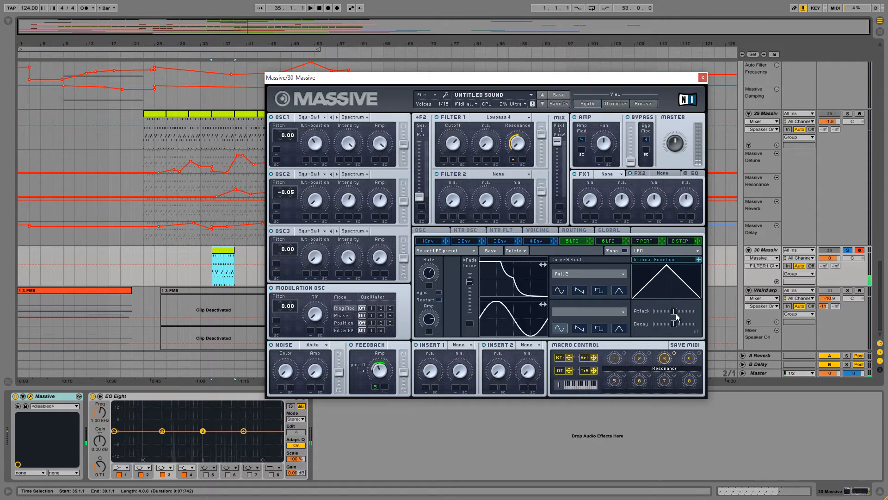
pyautogui.moveTo(666, 360); pyautogui.dragTo(684, 448)
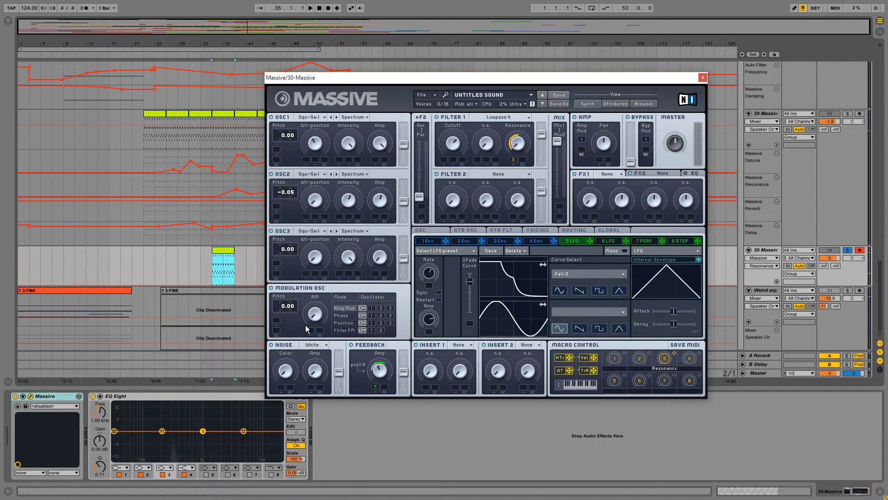
pyautogui.click(466, 151)
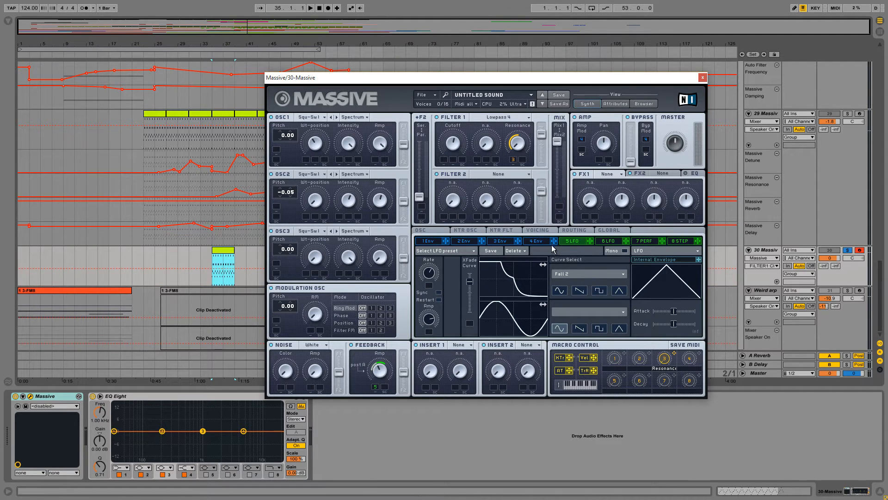
# Set the voicing to 4 unison voices in Monophon mode with Pitch Cutoff spread enabled.
pyautogui.click(544, 230)
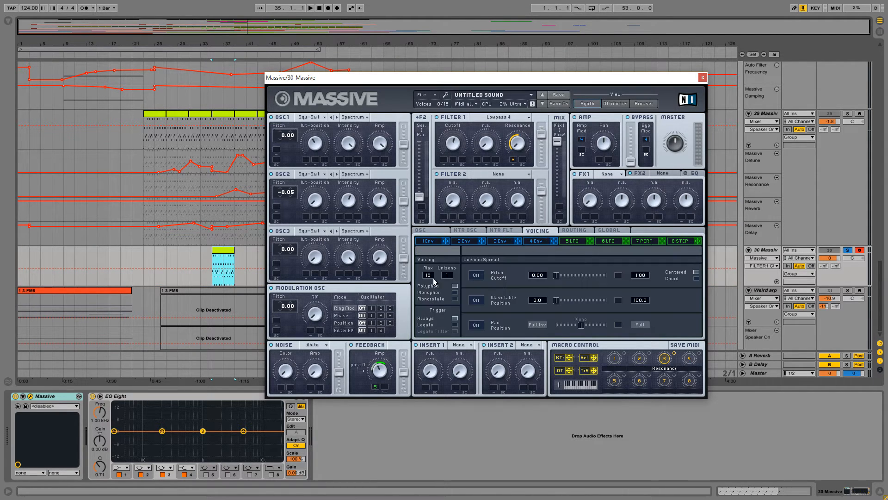
pyautogui.click(475, 275)
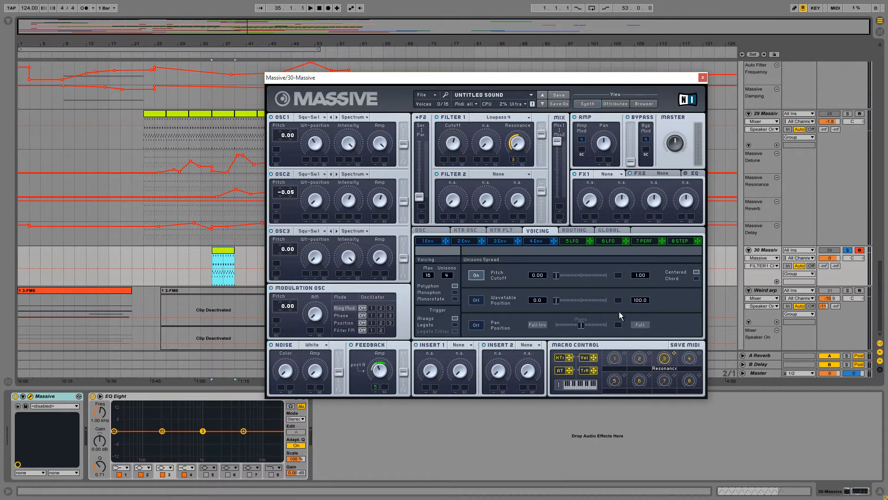
pyautogui.click(454, 291)
# Lower the synth's master volume while auditioning the clip.
pyautogui.press('space')
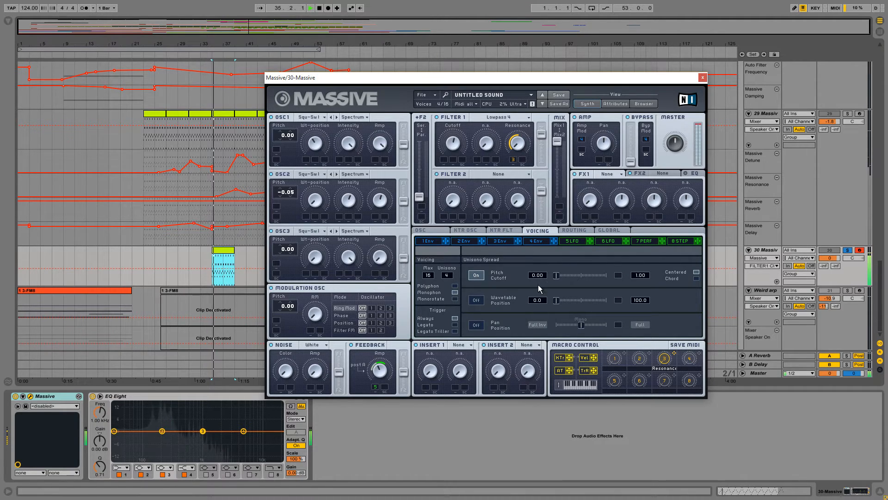
pyautogui.moveTo(675, 145); pyautogui.dragTo(683, 168)
pyautogui.press('space')
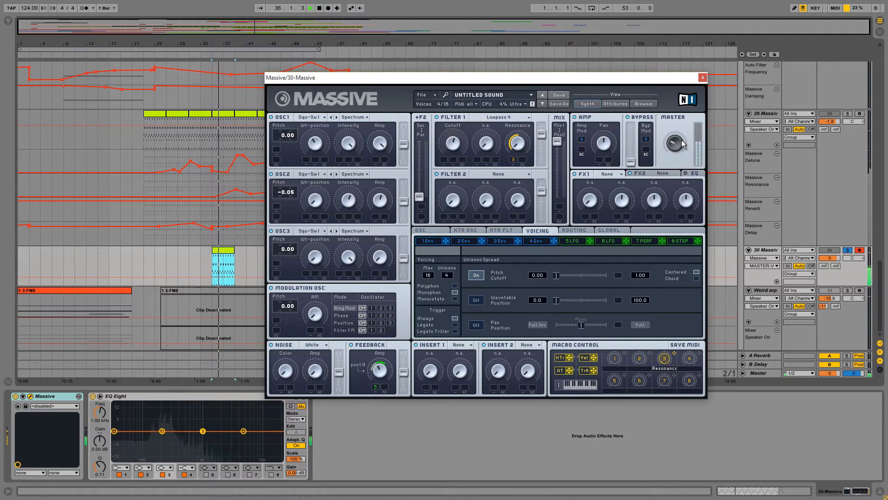
pyautogui.press('space')
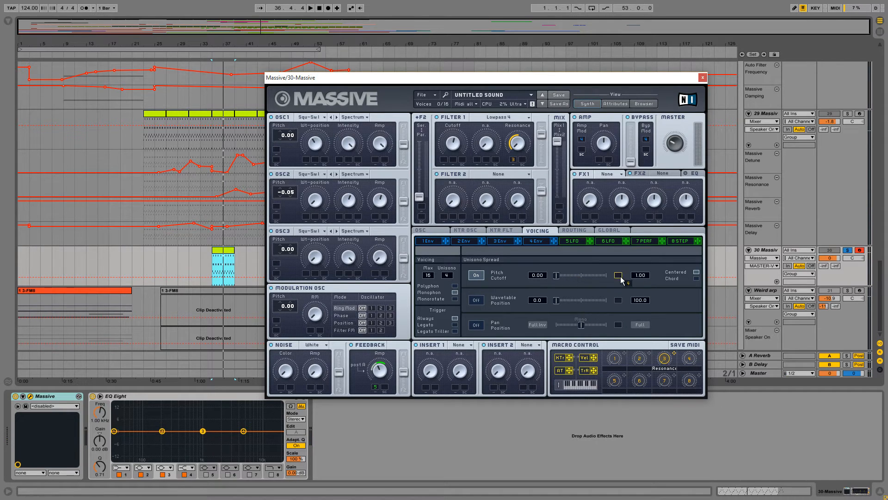
# Assign macro 4 to the unison Pitch Cutoff spread and adjust its modulation range.
pyautogui.moveTo(620, 275); pyautogui.dragTo(619, 275)
pyautogui.moveTo(617, 275); pyautogui.dragTo(617, 281)
pyautogui.moveTo(618, 276); pyautogui.dragTo(634, 124)
pyautogui.click(690, 357)
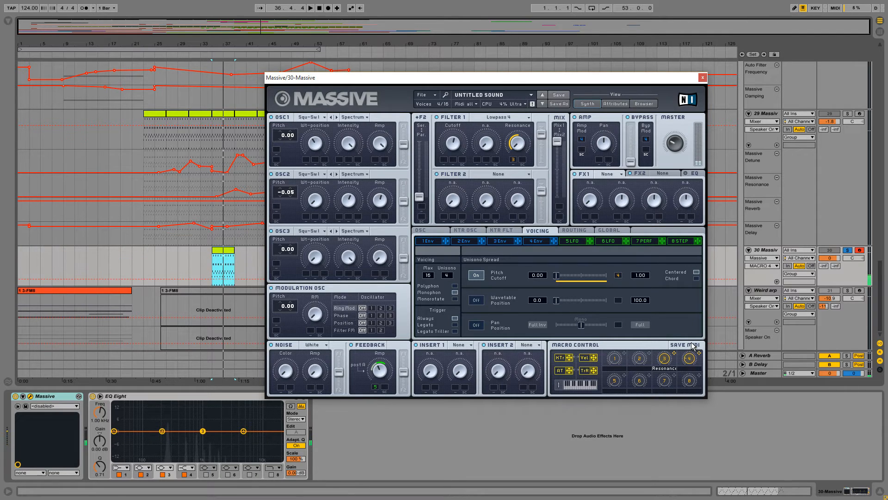
pyautogui.moveTo(618, 276); pyautogui.dragTo(626, 314)
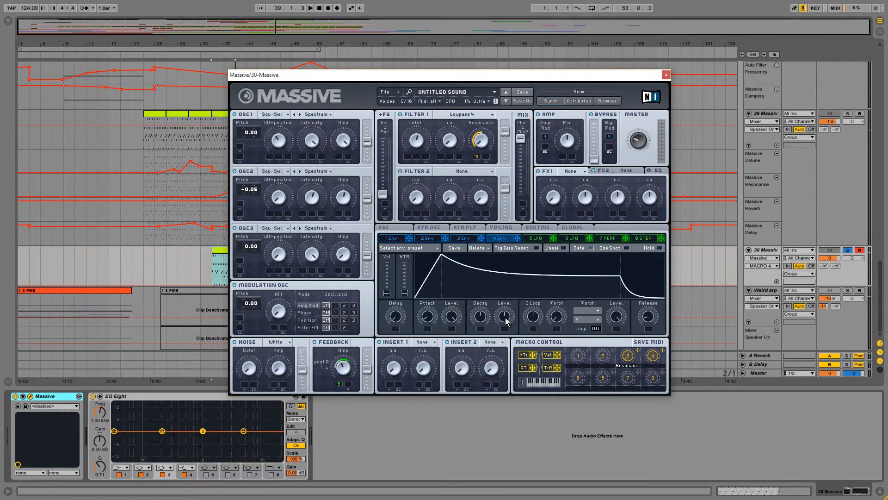
# Shape envelope 4 with the decay level at minimum and a shorter attack, auditioning the clip.
pyautogui.moveTo(503, 318)
pyautogui.mouseDown()
pyautogui.moveTo(476, 329)
pyautogui.moveTo(489, 326)
pyautogui.mouseUp()
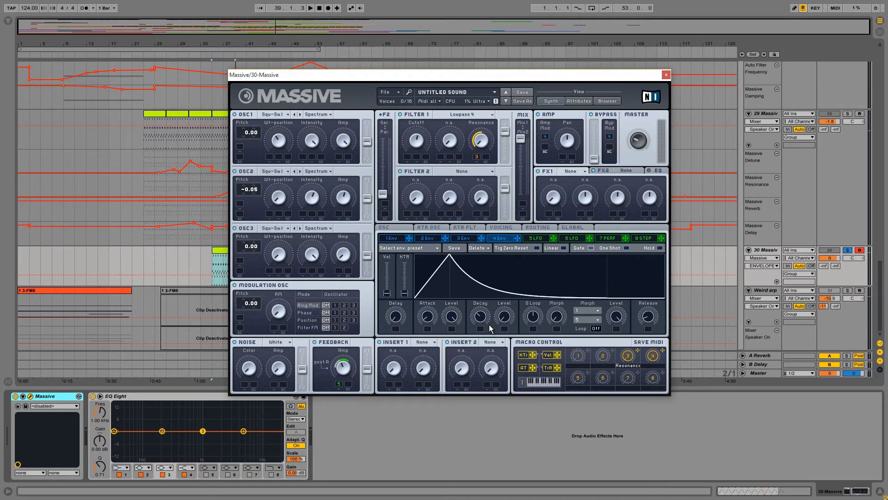
pyautogui.moveTo(431, 332); pyautogui.dragTo(437, 379)
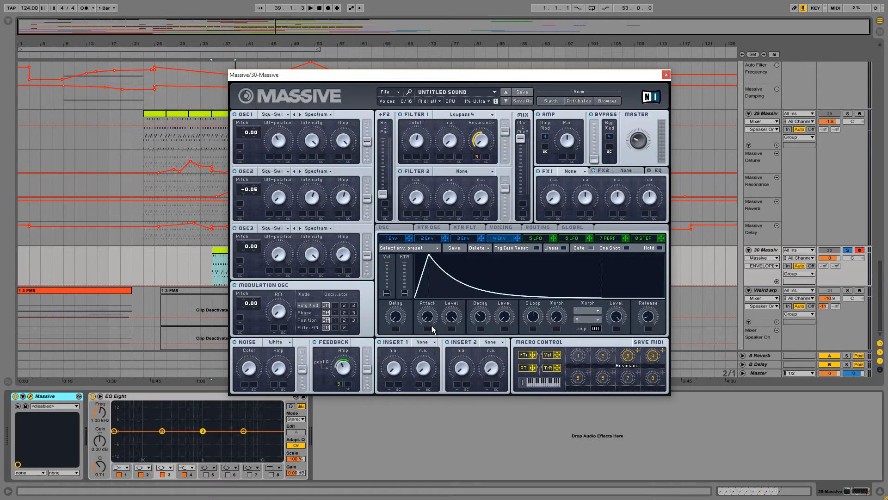
pyautogui.press('space')
pyautogui.moveTo(391, 277); pyautogui.dragTo(392, 275)
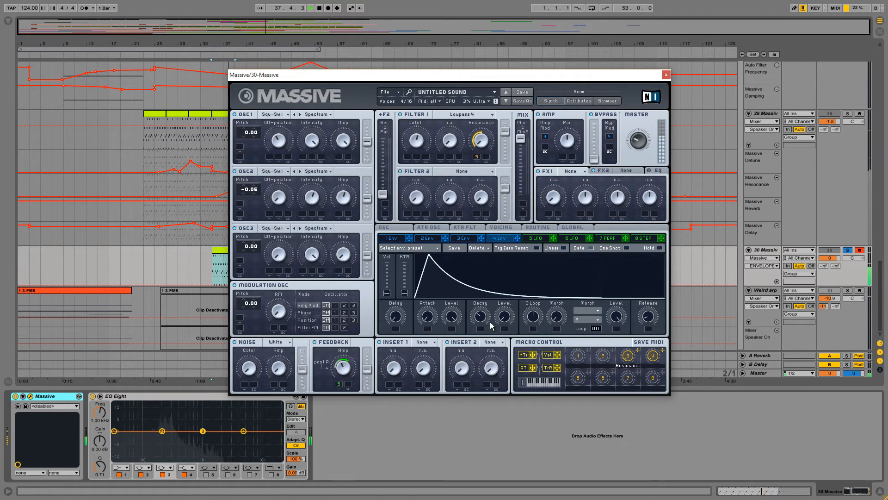
# Fine-tune envelope 4's decay, and load a Bitcrusher in Insert 1 with its Crush amount adjusted while auditioning the clip.
pyautogui.moveTo(481, 314)
pyautogui.mouseDown()
pyautogui.moveTo(473, 276)
pyautogui.moveTo(479, 299)
pyautogui.moveTo(484, 265)
pyautogui.moveTo(488, 273)
pyautogui.moveTo(491, 266)
pyautogui.moveTo(496, 319)
pyautogui.mouseUp()
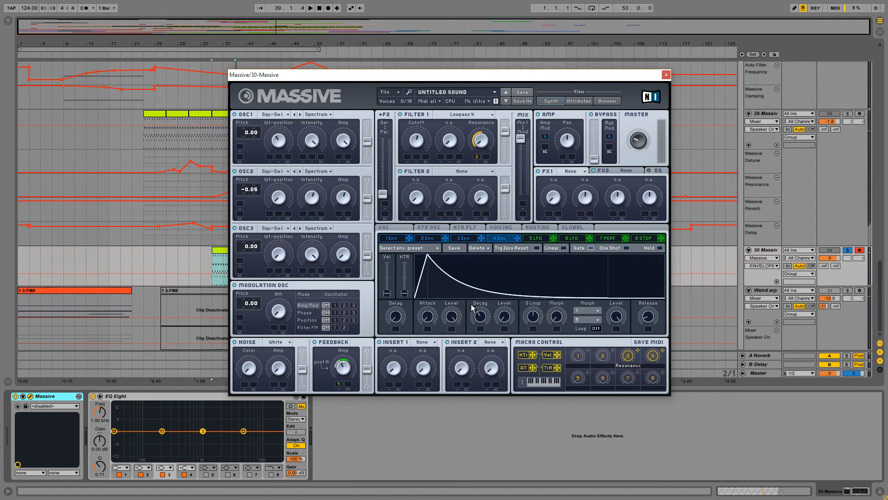
pyautogui.click(429, 343)
pyautogui.click(437, 359)
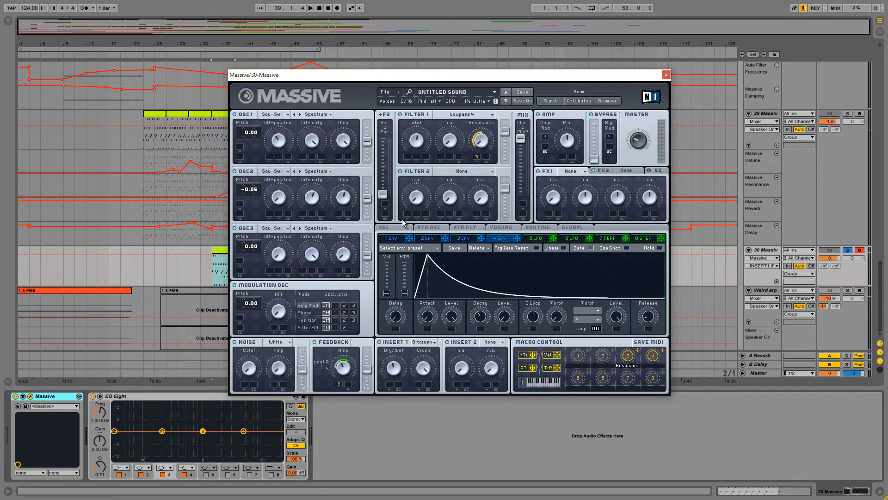
pyautogui.press('space')
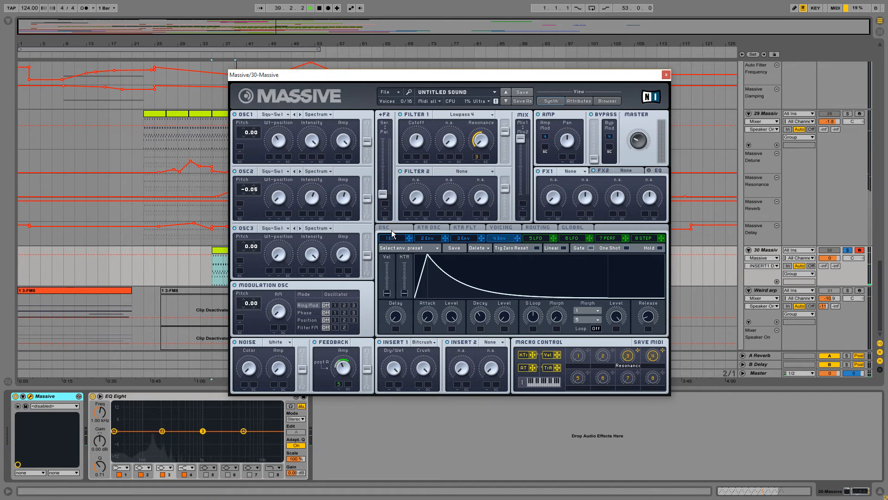
pyautogui.moveTo(391, 231); pyautogui.dragTo(424, 369)
pyautogui.press('space')
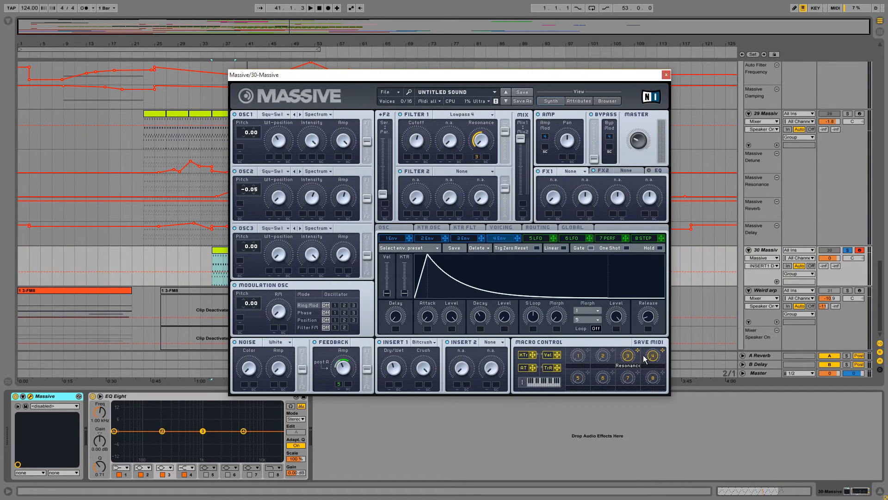
# Load Reverb in FX1 and assign macro 2 to its Dry/Wet with an upward modulation range.
pyautogui.click(571, 171)
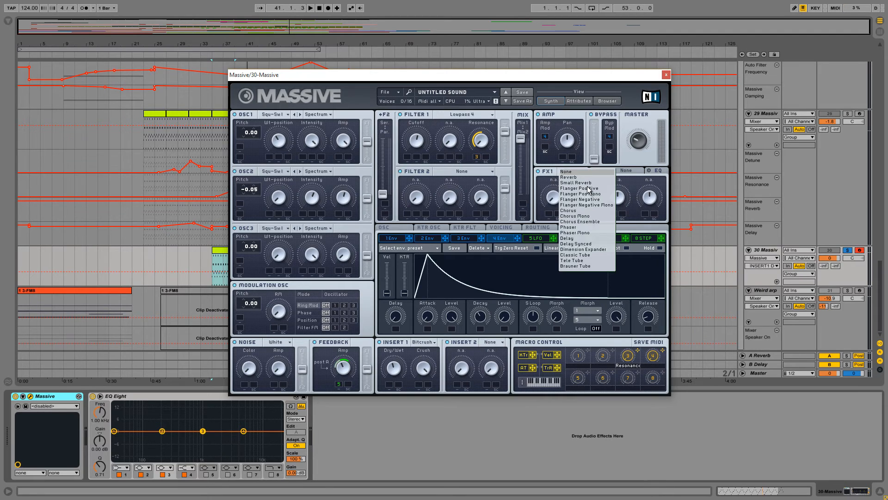
pyautogui.click(596, 177)
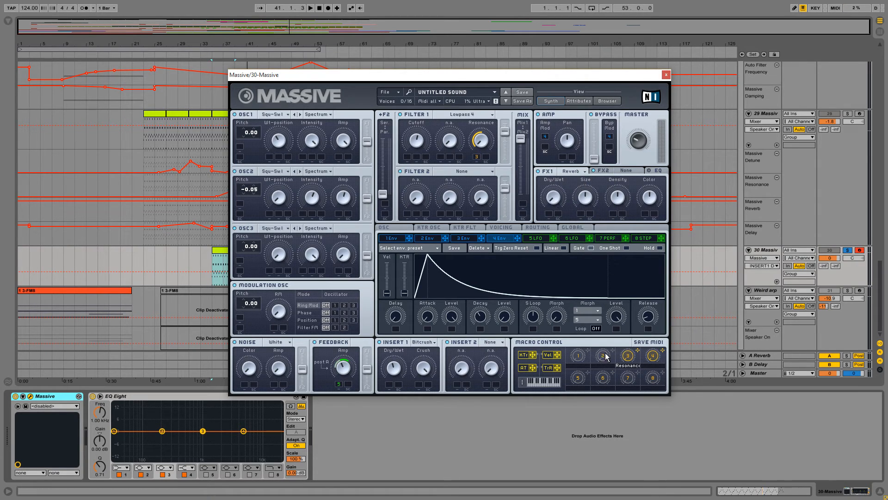
pyautogui.moveTo(612, 350); pyautogui.dragTo(559, 197)
pyautogui.moveTo(604, 354); pyautogui.dragTo(601, 327)
# Raise the reverb's Color and reduce its Size.
pyautogui.moveTo(653, 200); pyautogui.dragTo(652, 182)
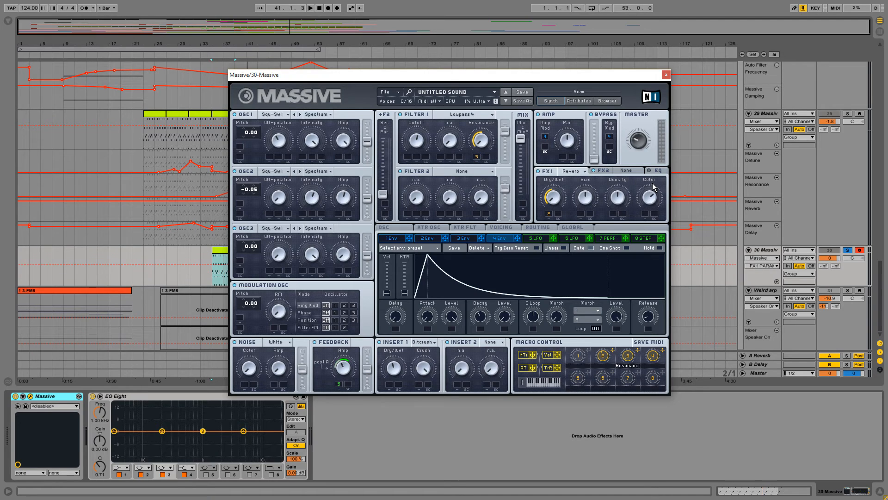
pyautogui.moveTo(589, 198); pyautogui.dragTo(594, 218)
pyautogui.click(619, 204)
# Load Delay Synced in FX2 with macro 1 assigned to its Dry/Wet and the left delay time set to 1/8.
pyautogui.click(626, 171)
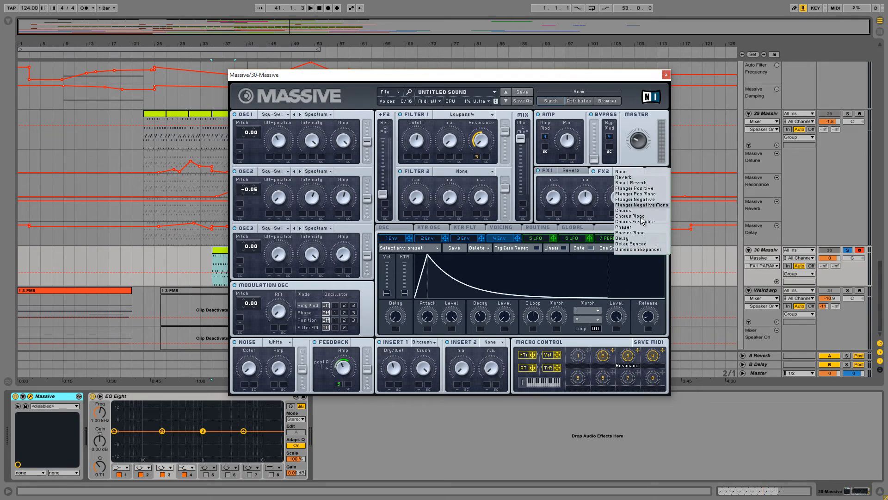
pyautogui.click(629, 243)
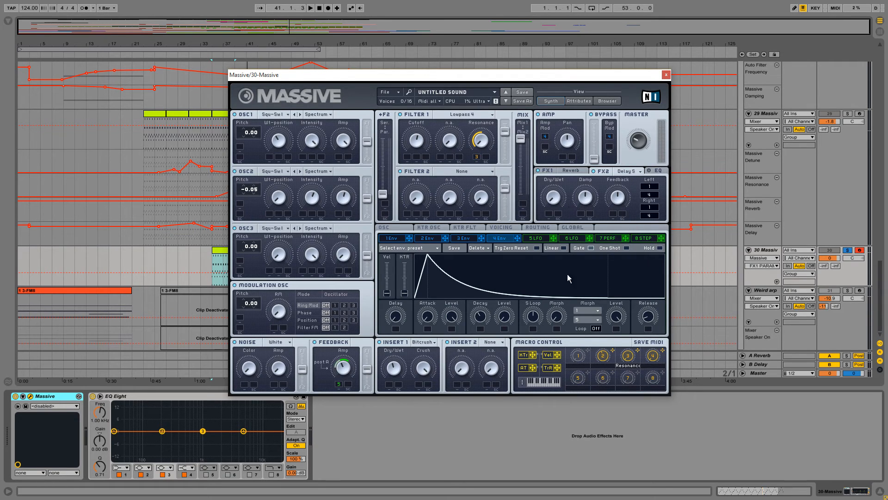
pyautogui.moveTo(587, 352); pyautogui.dragTo(626, 222)
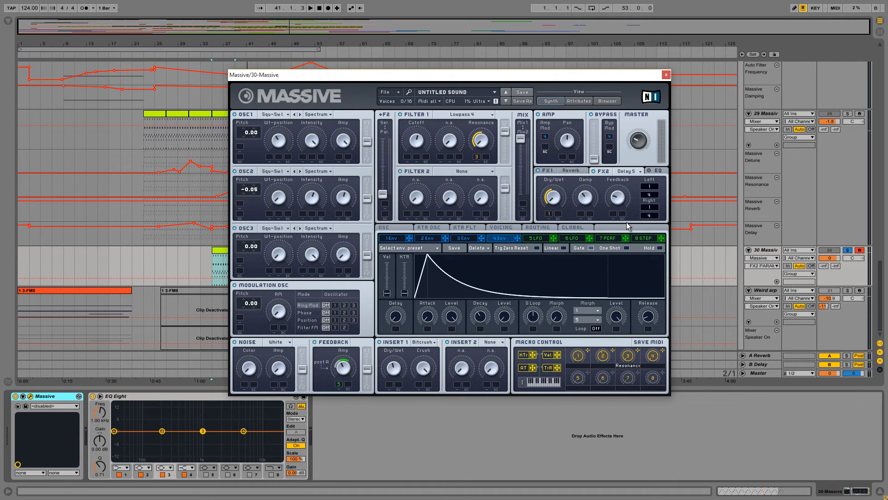
pyautogui.moveTo(655, 195); pyautogui.dragTo(661, 186)
pyautogui.moveTo(348, 75); pyautogui.dragTo(466, 74)
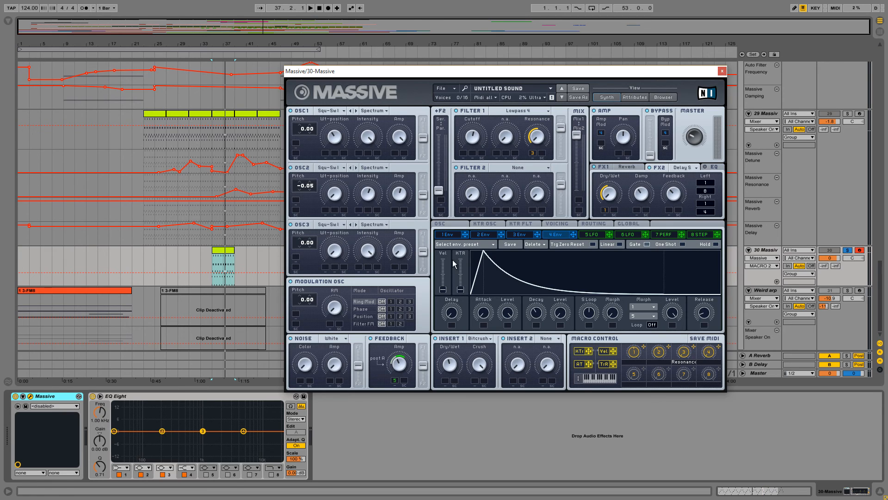
# Try the modulation oscillator's phase modulation on oscillator 2 and oscillator 1 while auditioning the clip, and switch it off.
pyautogui.click(400, 309)
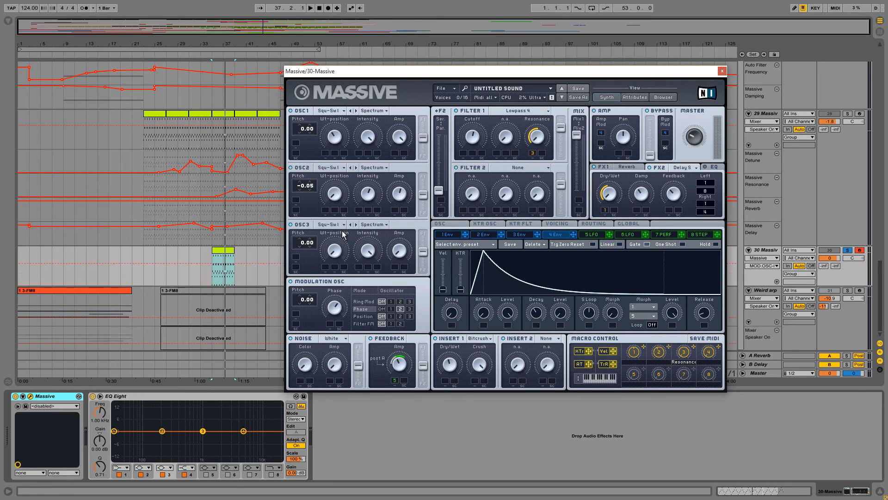
pyautogui.press('space')
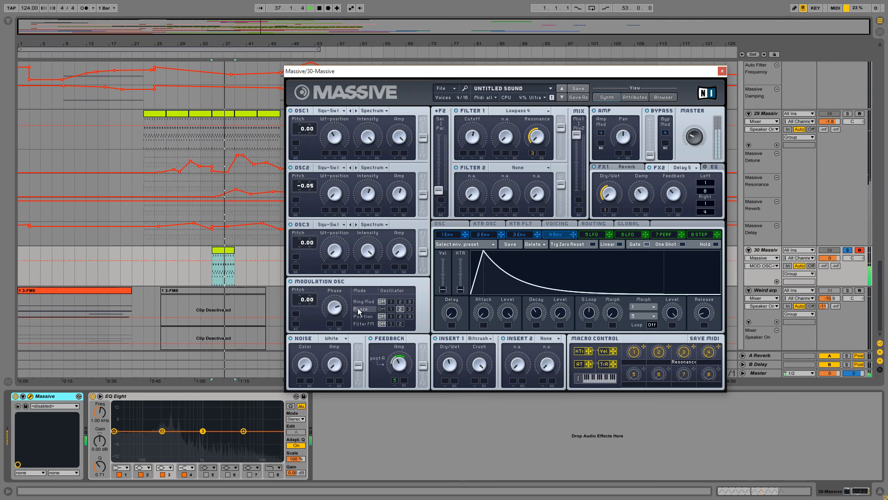
pyautogui.click(391, 308)
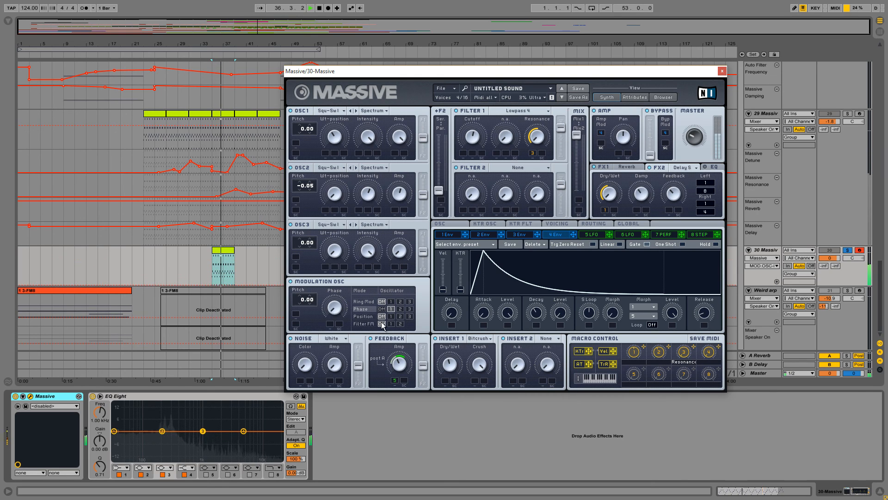
pyautogui.click(382, 309)
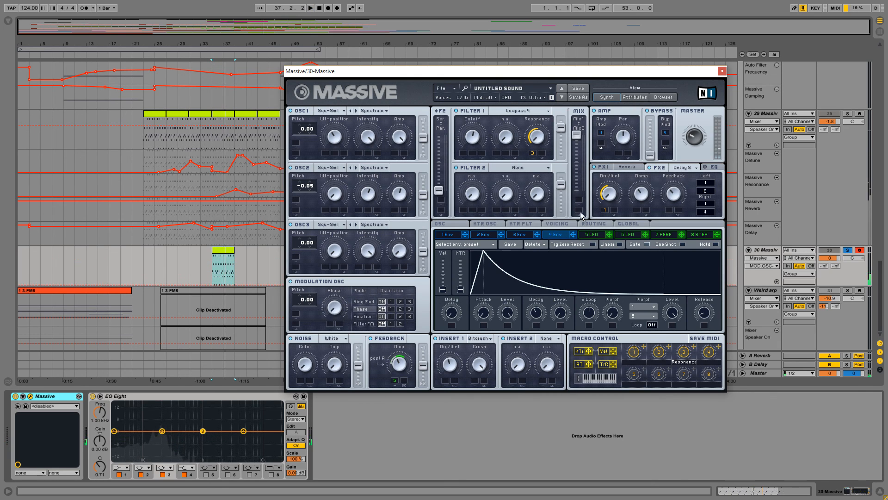